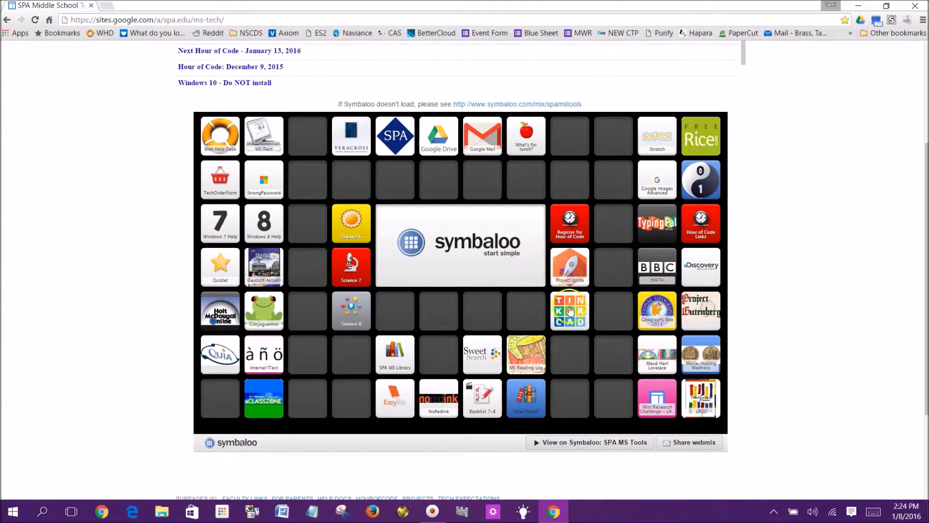
# Open Tinkercad from the school's link page and open its sign-in dialog
pyautogui.click(574, 319)
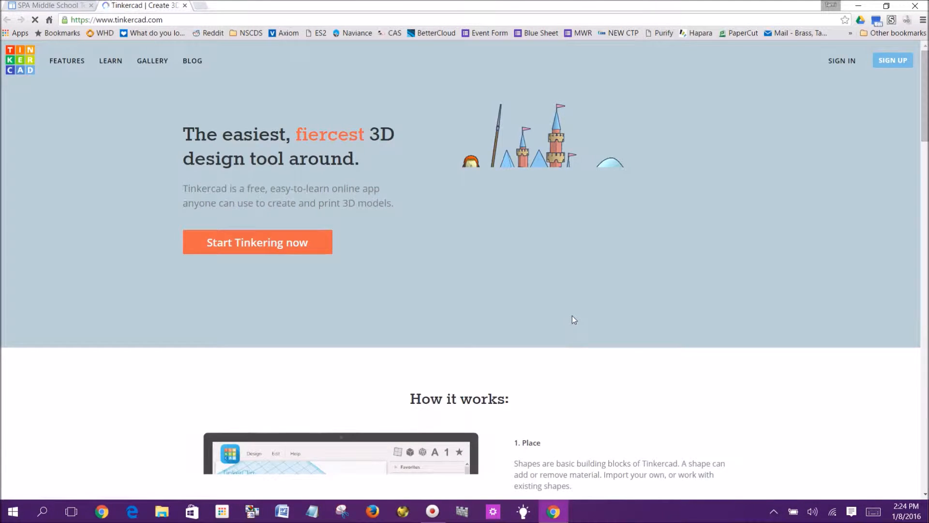
pyautogui.click(839, 62)
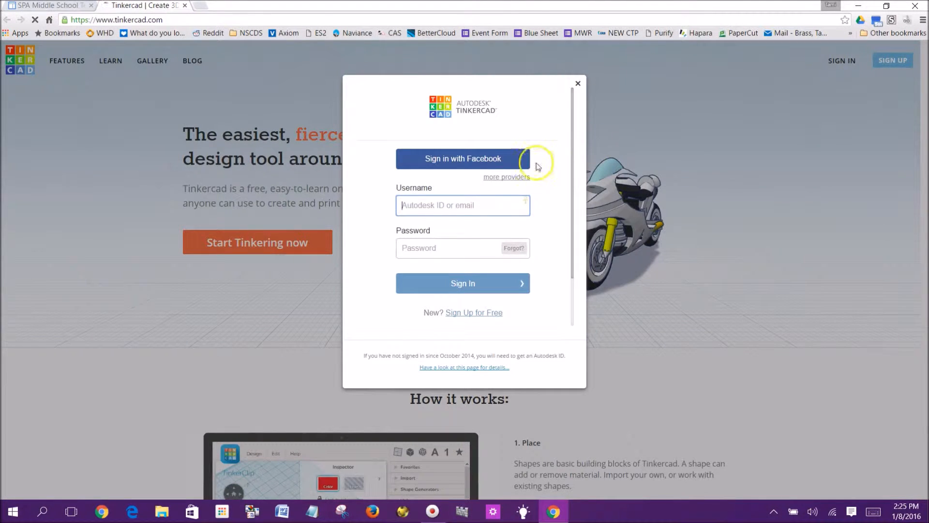
# Sign in through one of the other providers and choose to stay signed in
pyautogui.click(496, 177)
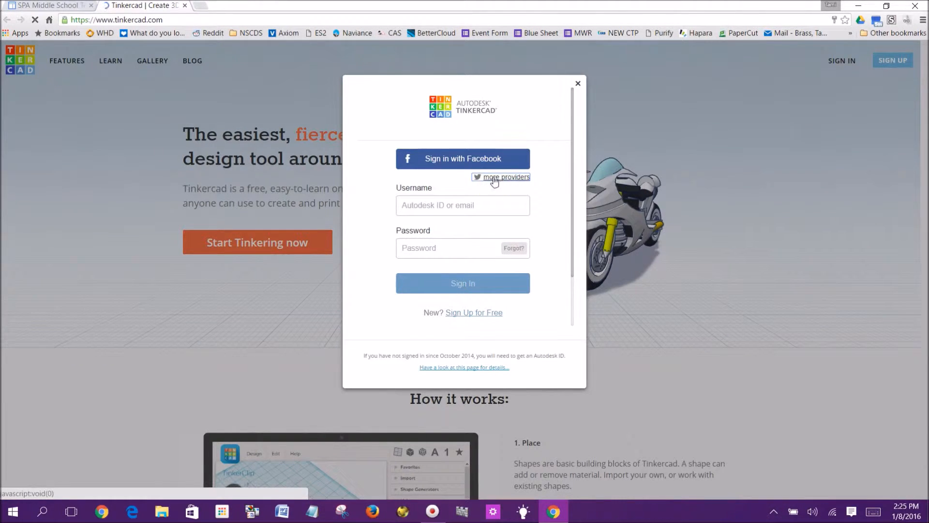
pyautogui.click(490, 179)
pyautogui.click(489, 182)
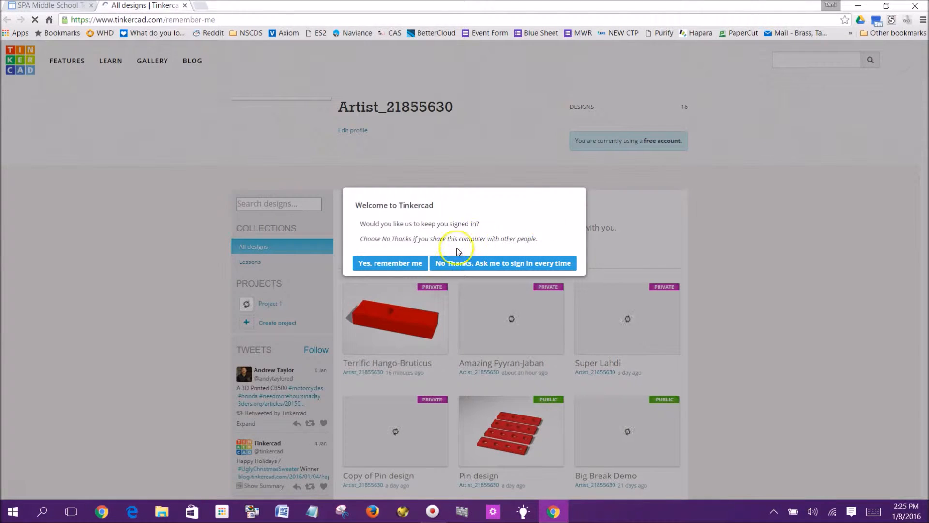
pyautogui.click(386, 263)
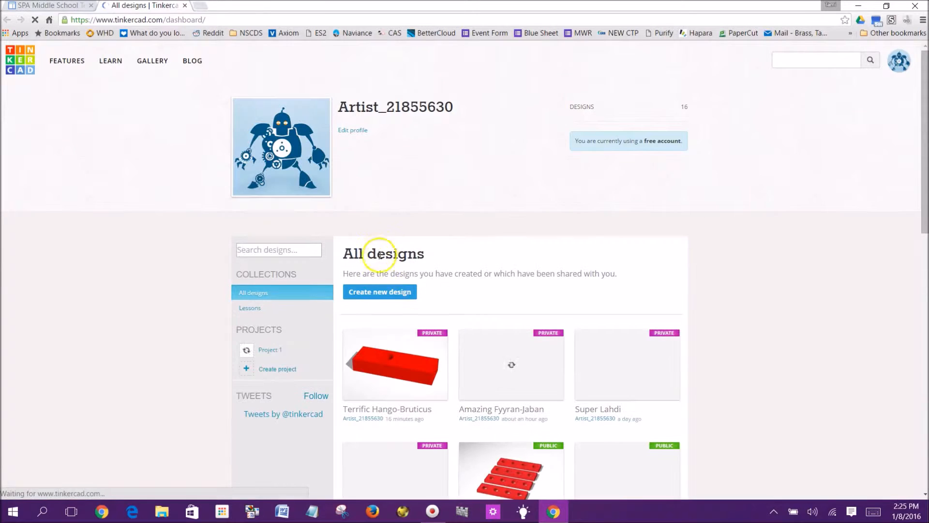
# Create a new design from the dashboard
pyautogui.click(378, 293)
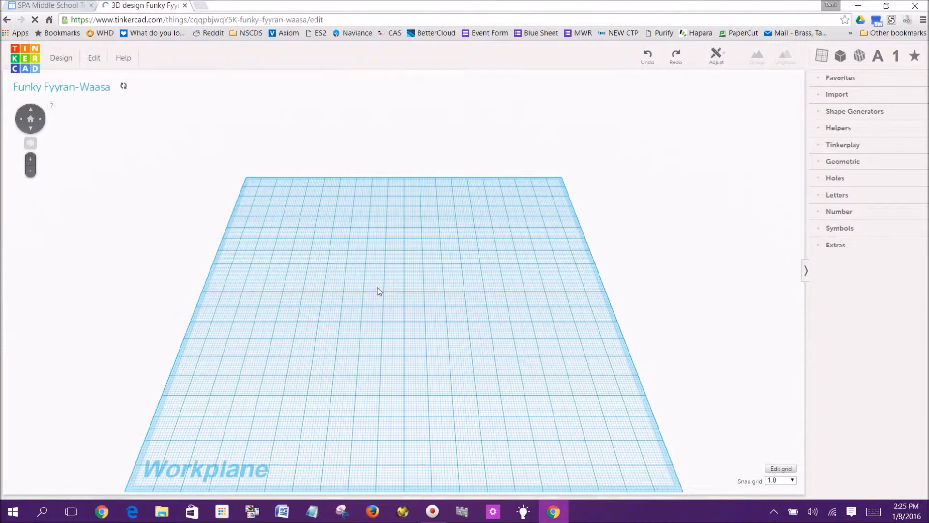
pyautogui.click(490, 236)
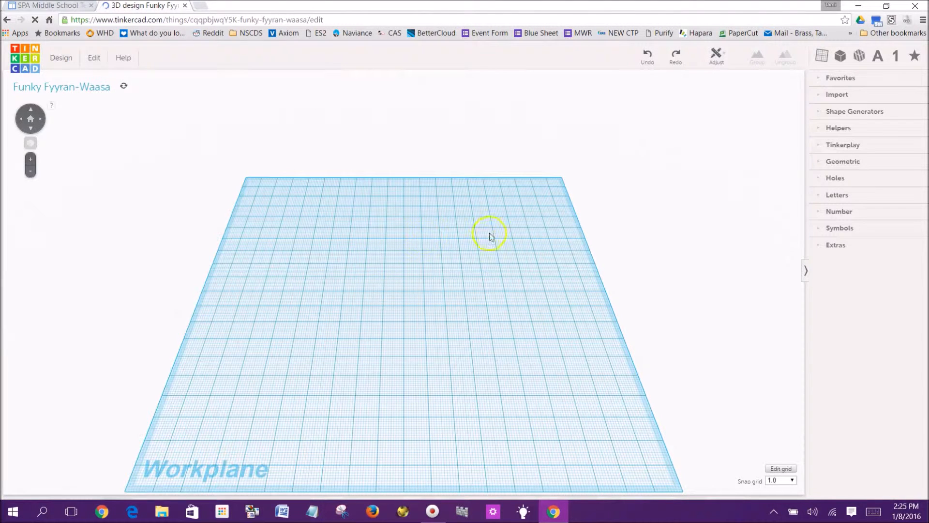
# Set the workplane grid units to Millimeters and update the grid
pyautogui.click(782, 469)
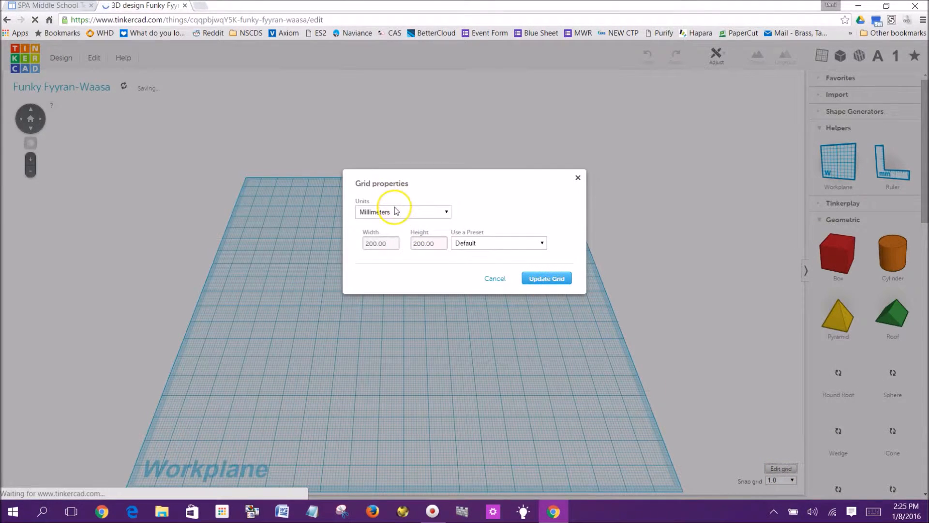
pyautogui.click(396, 213)
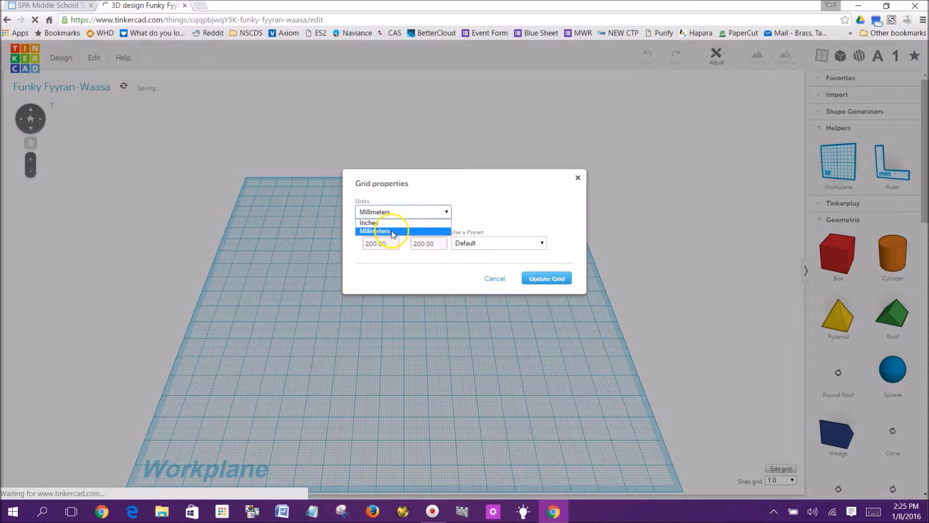
pyautogui.click(393, 231)
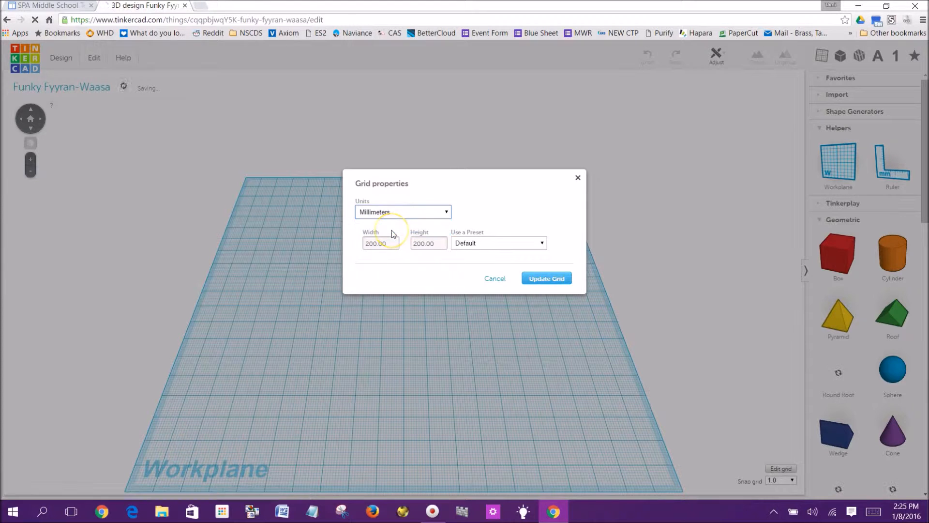
pyautogui.click(554, 278)
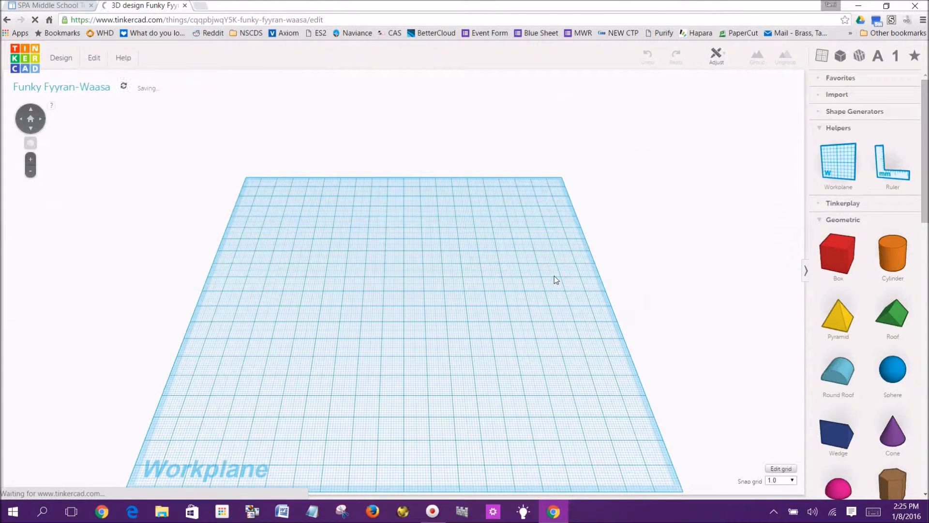
# Place a box on the workplane and attach a ruler at its front-left corner
pyautogui.click(842, 242)
pyautogui.moveTo(842, 256); pyautogui.dragTo(370, 308)
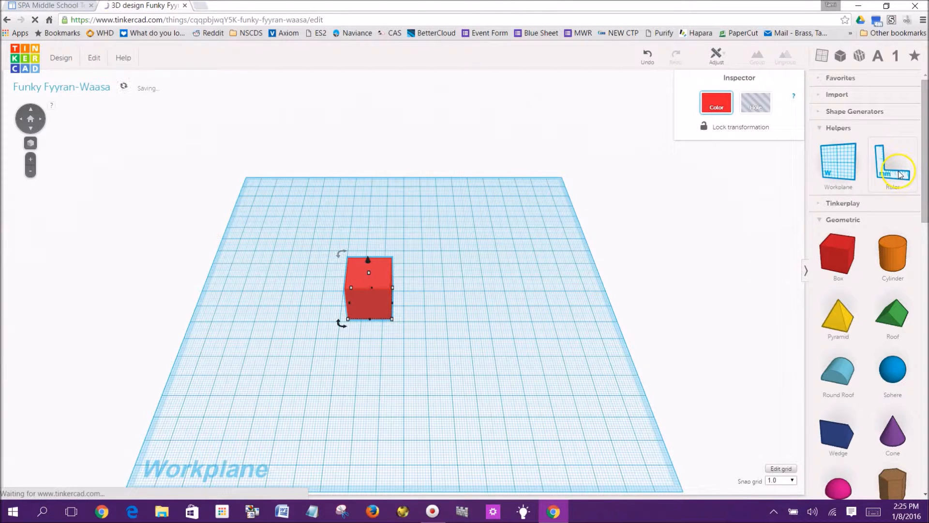
pyautogui.moveTo(899, 175); pyautogui.dragTo(341, 321)
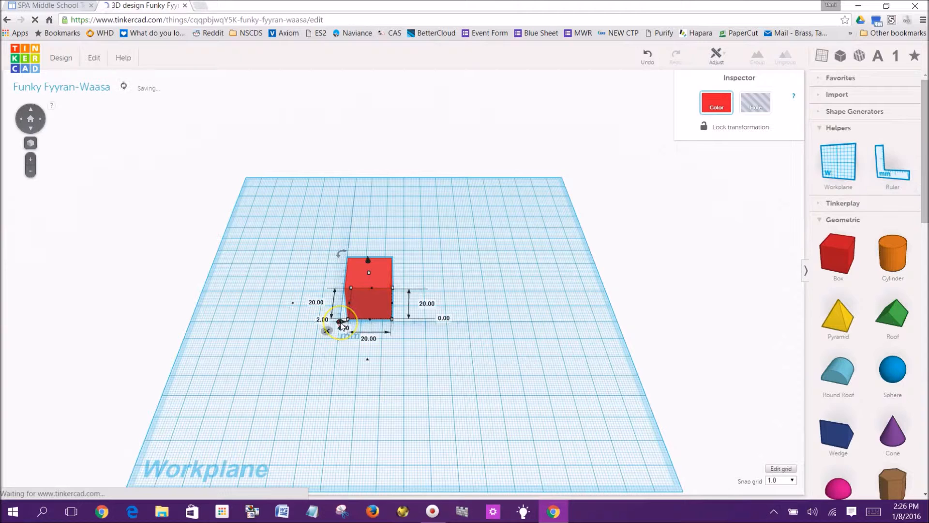
# Set the box's length to 30 mm
pyautogui.click(368, 339)
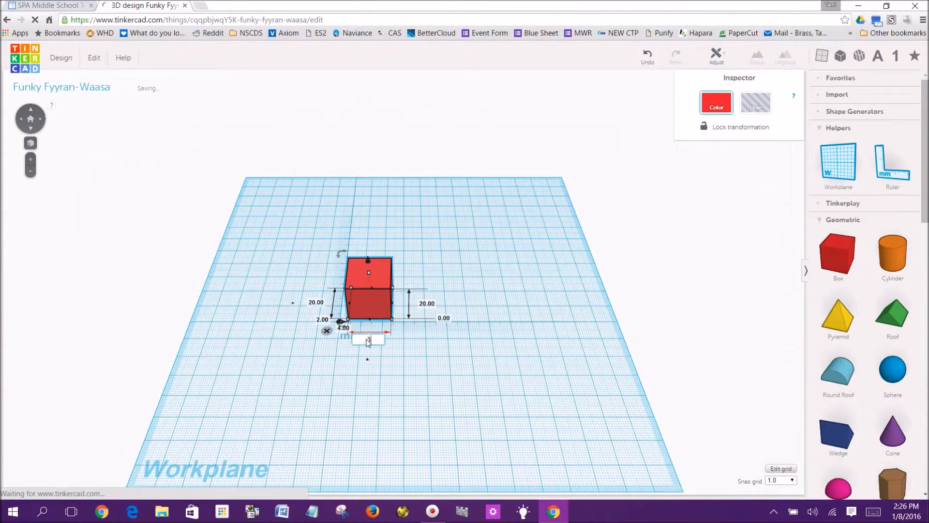
pyautogui.write('30')
pyautogui.press('Return')
# Set the box's height to 10 mm
pyautogui.click(449, 305)
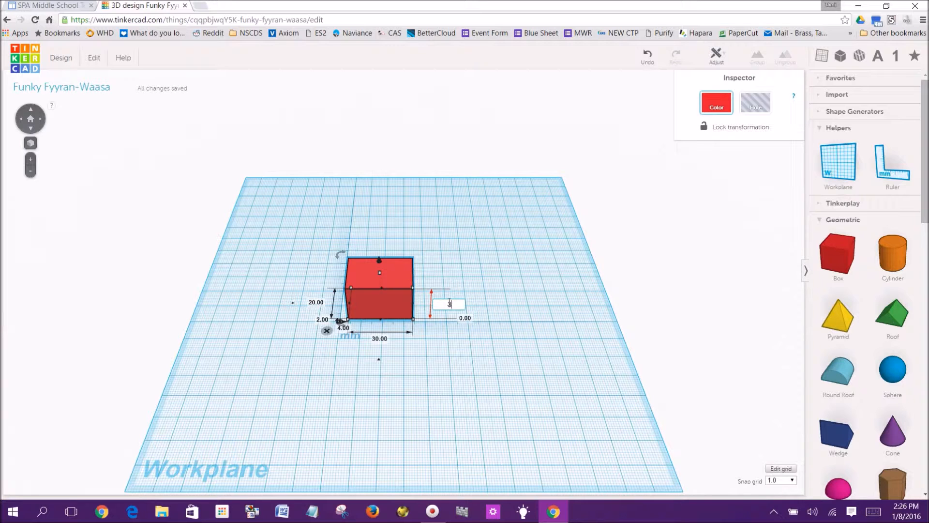
pyautogui.write('10')
pyautogui.press('Return')
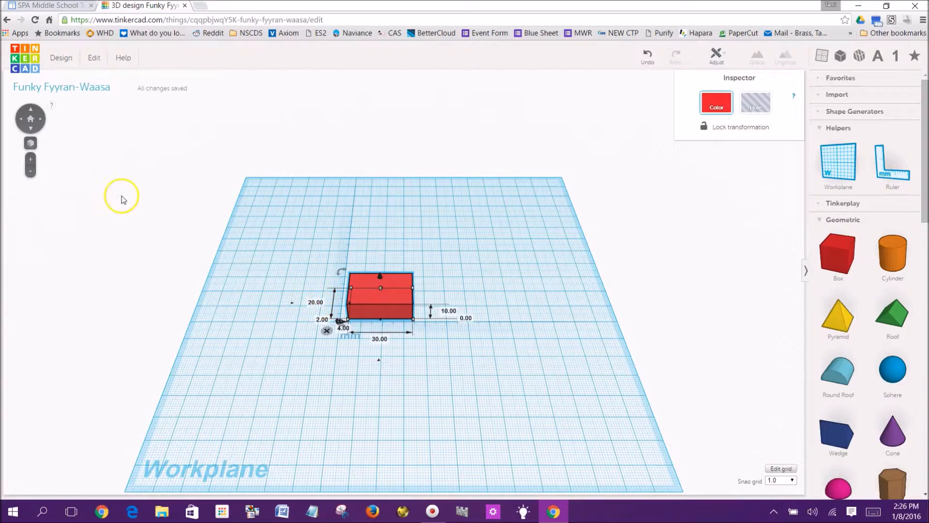
# Set the box's height to 5 mm
pyautogui.click(23, 121)
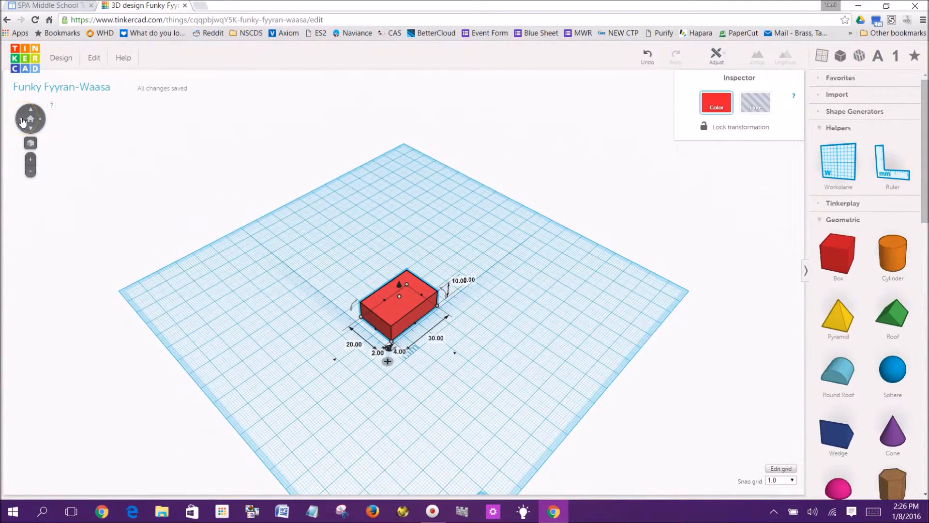
pyautogui.click(31, 129)
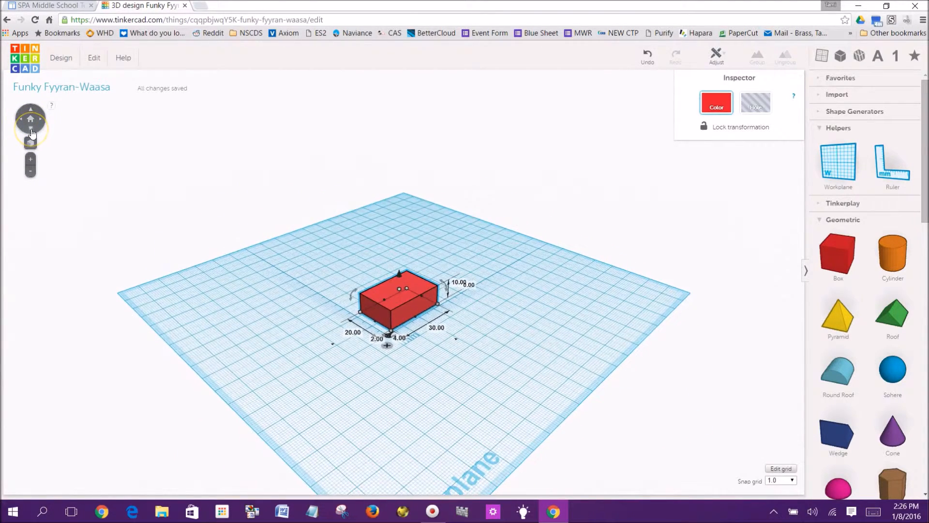
pyautogui.click(23, 121)
pyautogui.click(23, 121)
pyautogui.click(22, 121)
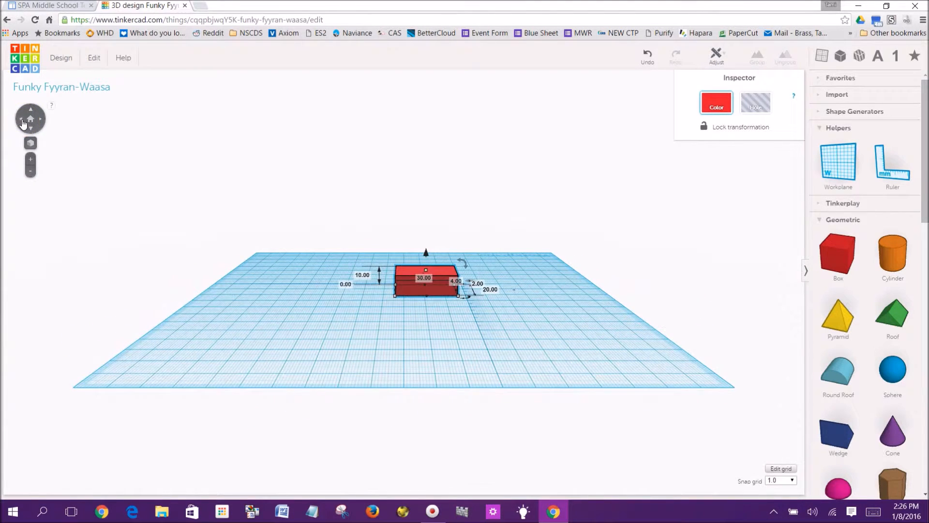
pyautogui.click(22, 121)
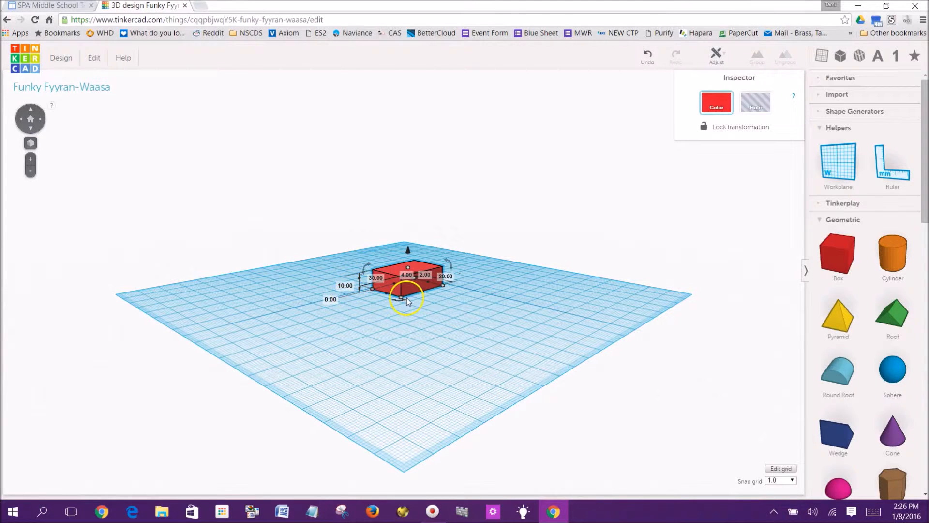
pyautogui.click(344, 286)
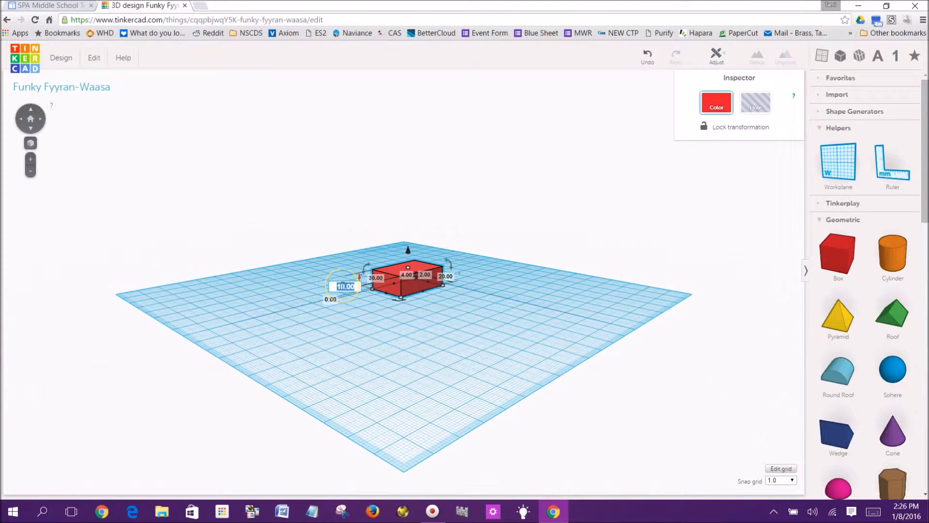
pyautogui.write('5')
pyautogui.press('Return')
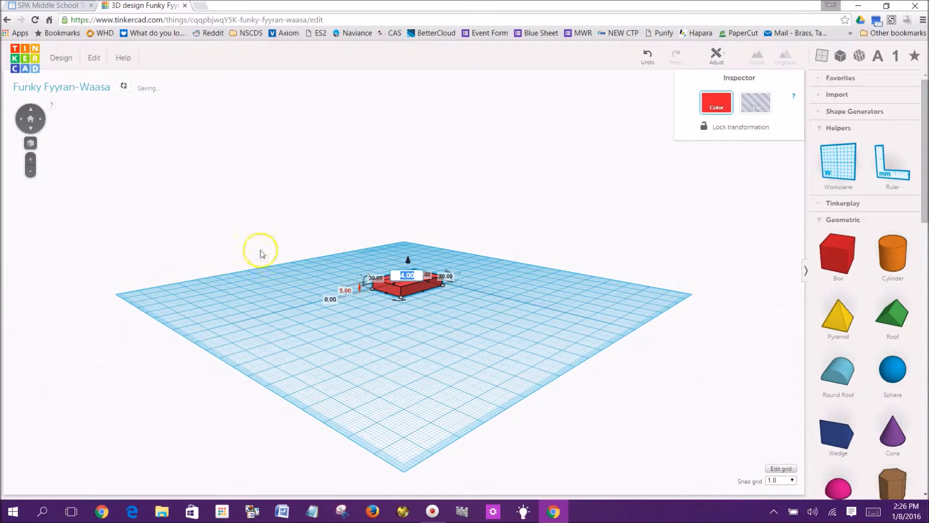
# Add a cylinder to the workplane beside the box
pyautogui.click(275, 289)
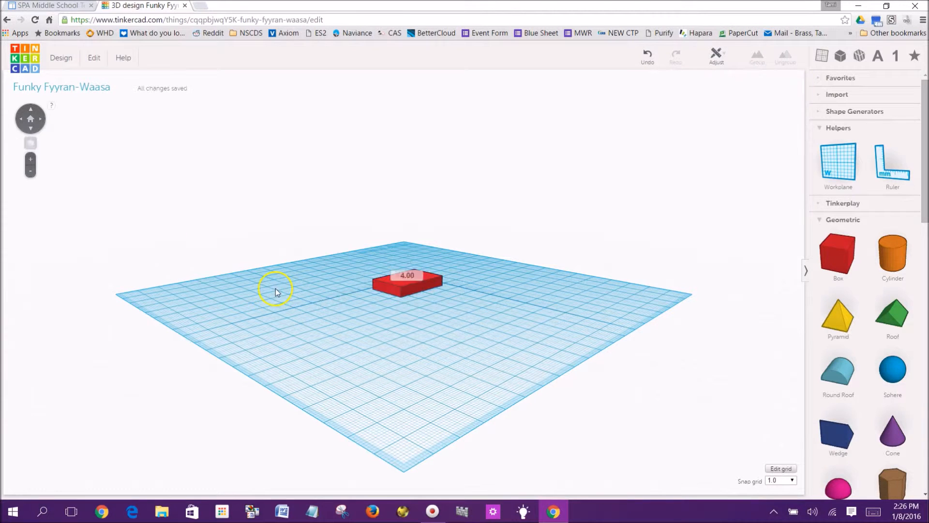
pyautogui.click(22, 121)
pyautogui.click(22, 121)
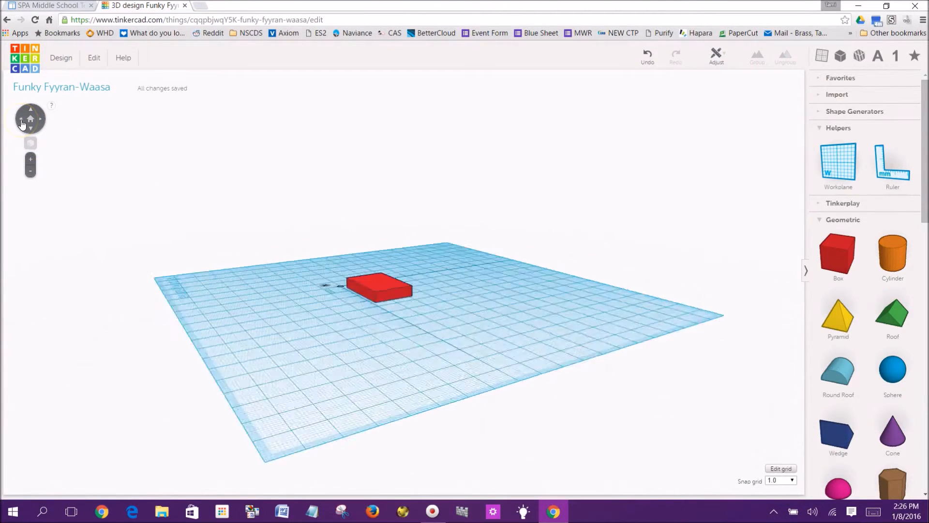
pyautogui.click(22, 121)
pyautogui.click(33, 126)
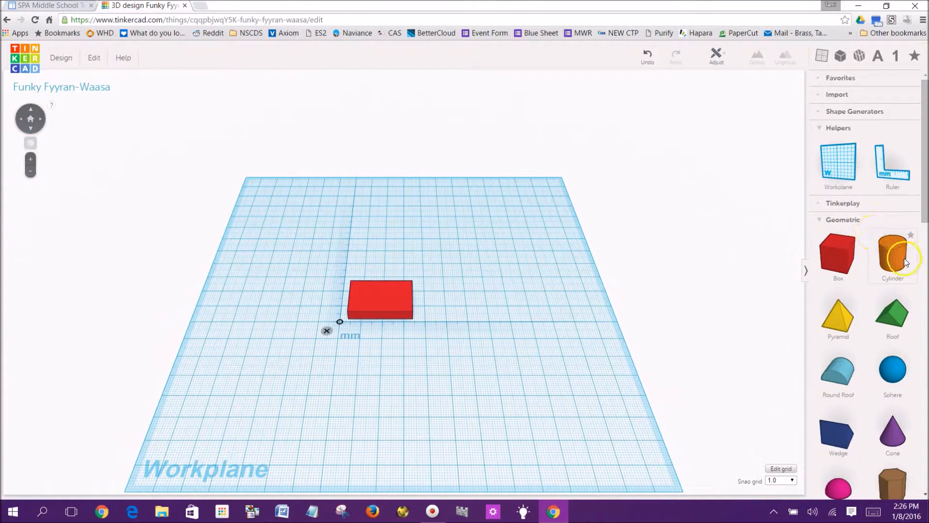
pyautogui.moveTo(897, 257); pyautogui.dragTo(455, 301)
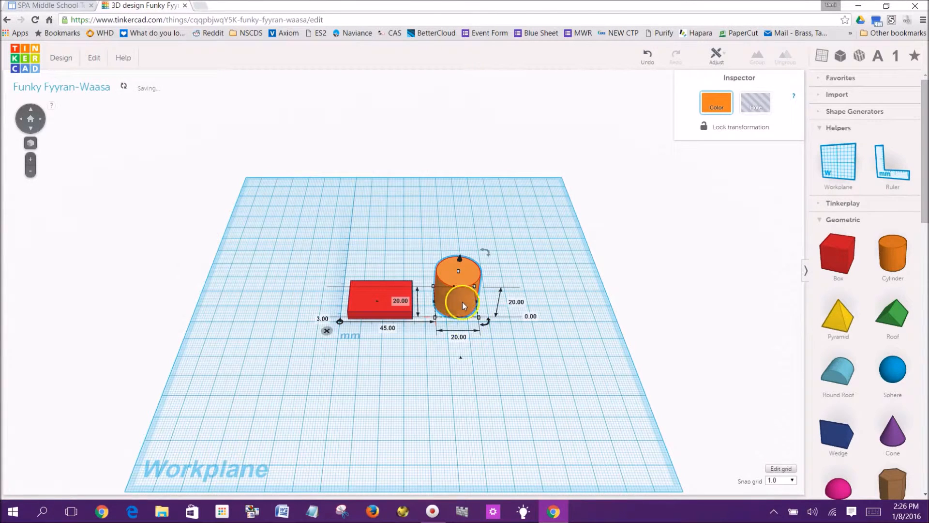
# Resize the cylinder's footprint to 3 mm by 3 mm
pyautogui.click(459, 338)
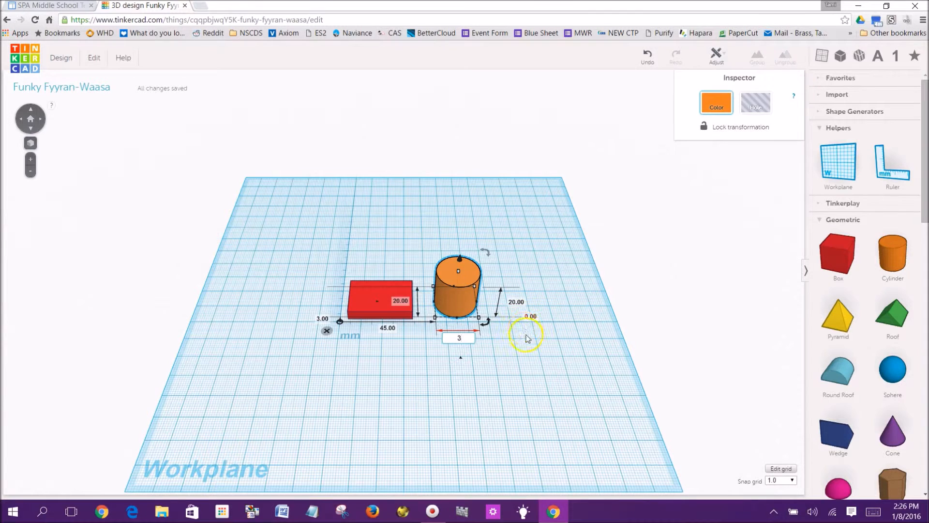
pyautogui.press('Return')
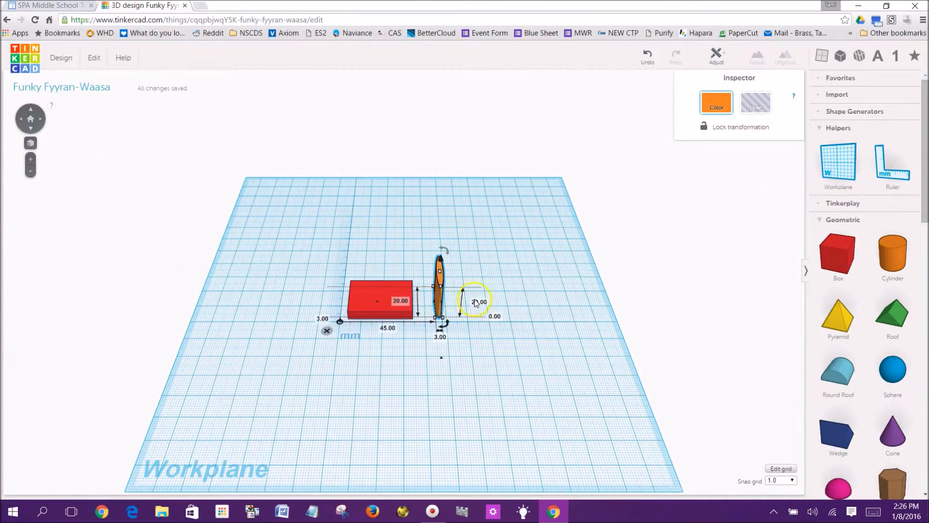
pyautogui.click(31, 119)
pyautogui.click(41, 121)
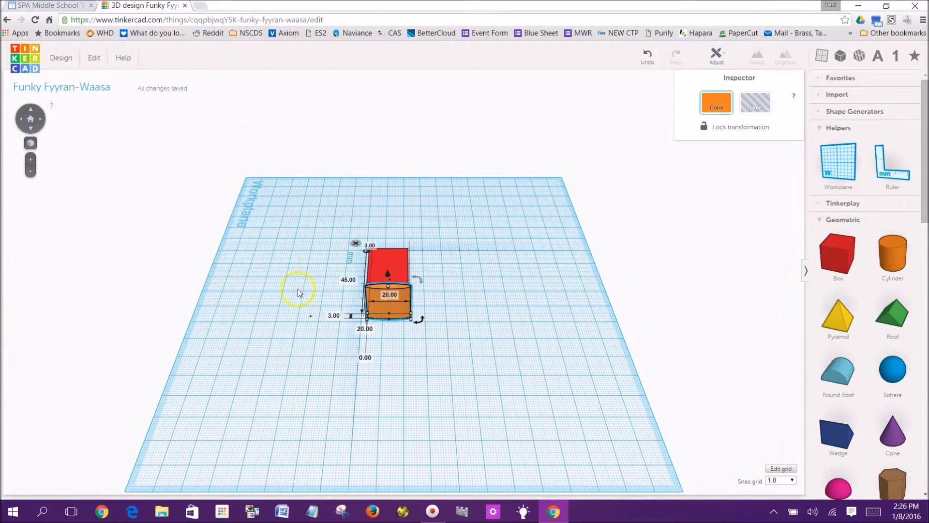
pyautogui.click(389, 295)
pyautogui.write('3')
pyautogui.press('Return')
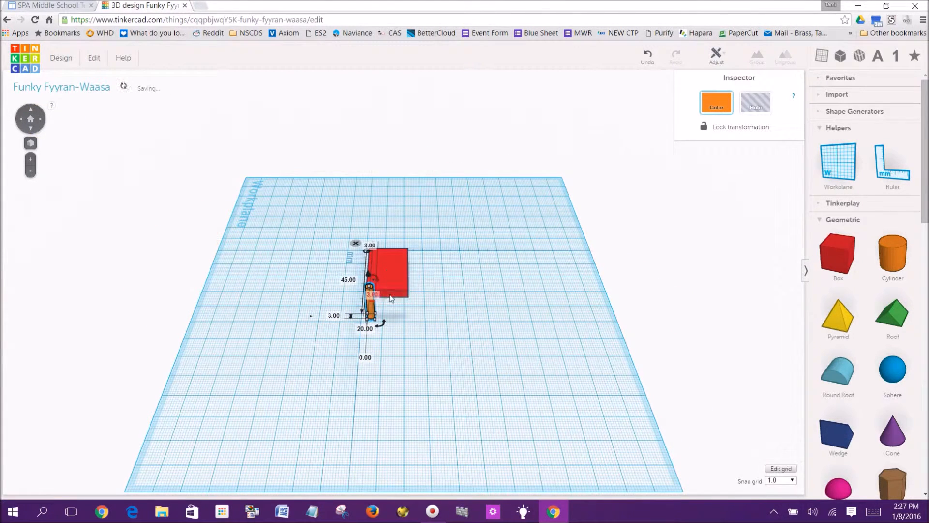
# Move the cylinder onto the box's back edge, centred along its length
pyautogui.click(318, 293)
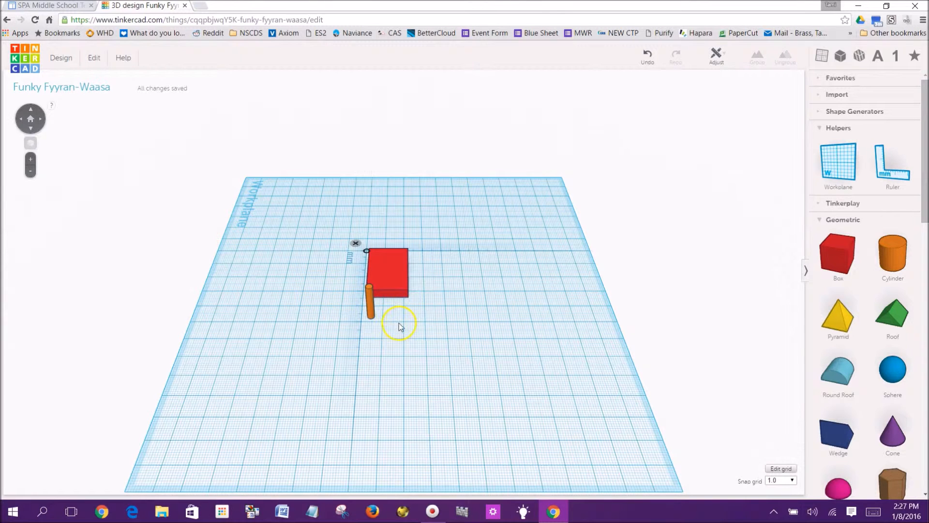
pyautogui.click(372, 315)
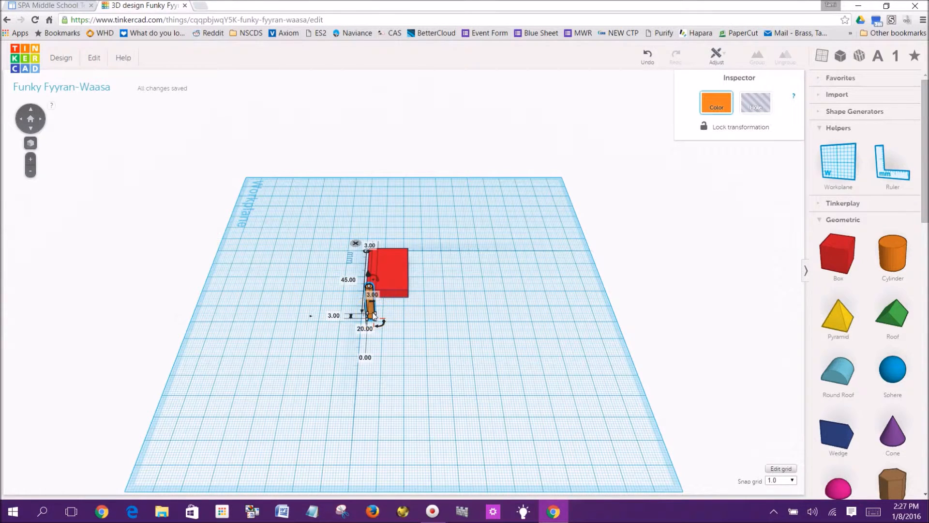
pyautogui.press('Right')
pyautogui.press('Right')
pyautogui.press('Right')
pyautogui.press('Right')
pyautogui.press('Right')
pyautogui.press('Right')
pyautogui.press('Up')
pyautogui.press('Up')
pyautogui.press('Up')
pyautogui.press('Up')
pyautogui.press('Up')
pyautogui.press('Up')
pyautogui.press('Up')
pyautogui.press('Up')
pyautogui.press('Up')
pyautogui.press('Up')
pyautogui.press('Up')
pyautogui.press('Up')
pyautogui.press('Up')
pyautogui.press('Up')
pyautogui.press('Up')
pyautogui.press('Up')
pyautogui.press('Up')
pyautogui.press('Up')
pyautogui.press('Up')
pyautogui.press('Up')
pyautogui.press('Up')
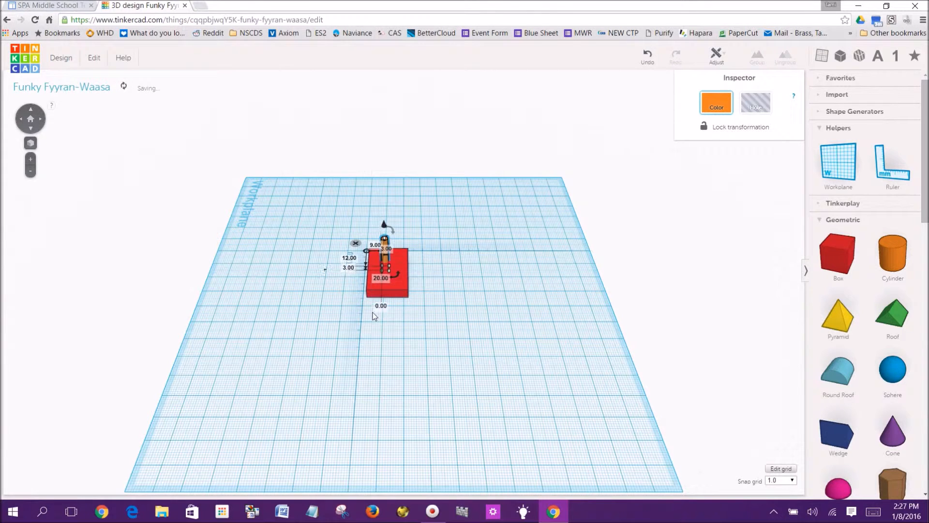
pyautogui.press('Up')
pyautogui.press('Up')
pyautogui.press('Right')
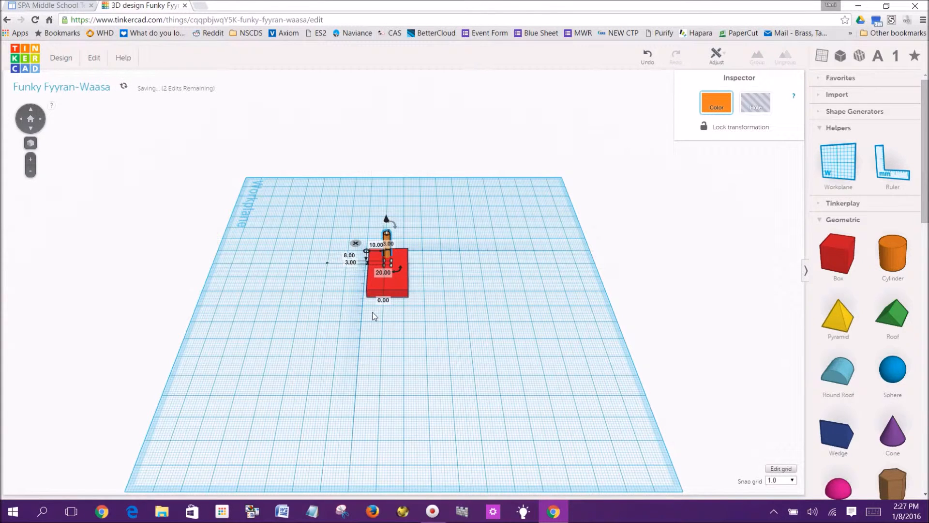
pyautogui.click(452, 277)
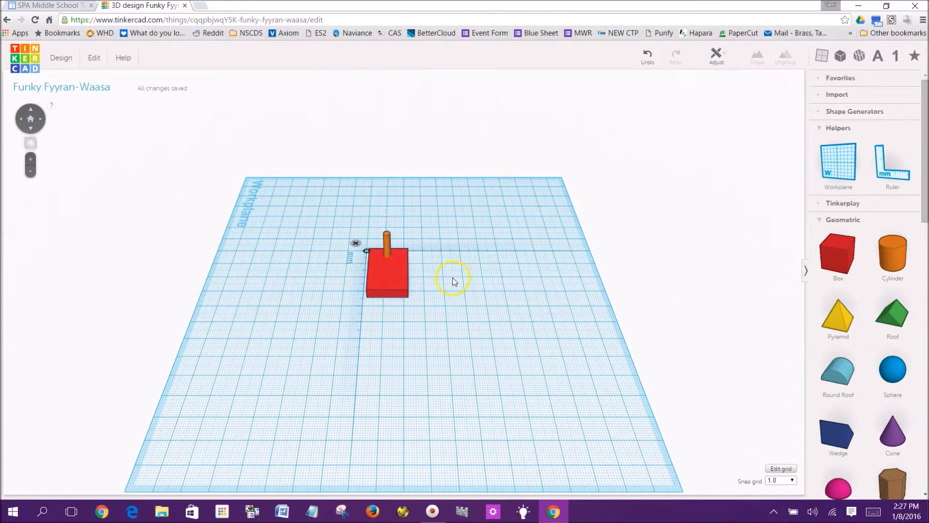
# Select the box and cylinder together and align the cylinder to the box's centre in both directions
pyautogui.click(31, 128)
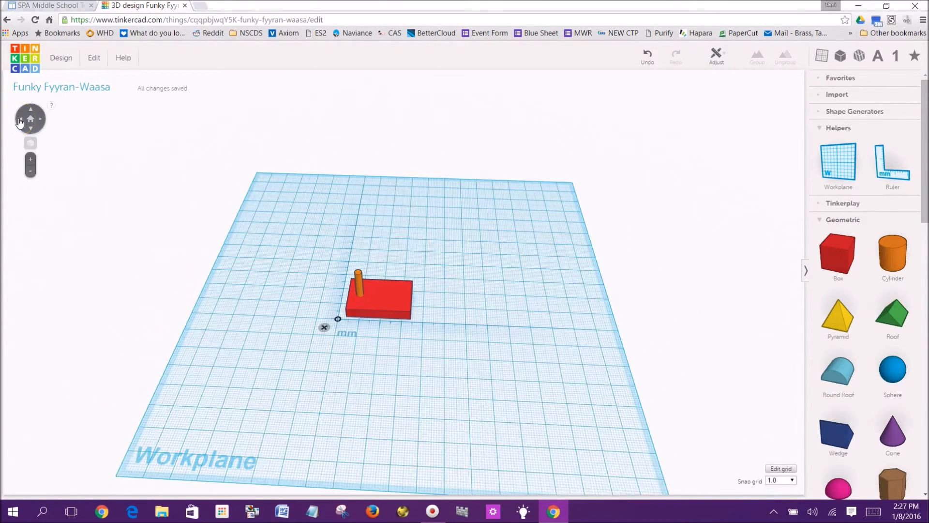
pyautogui.moveTo(290, 243); pyautogui.dragTo(455, 334)
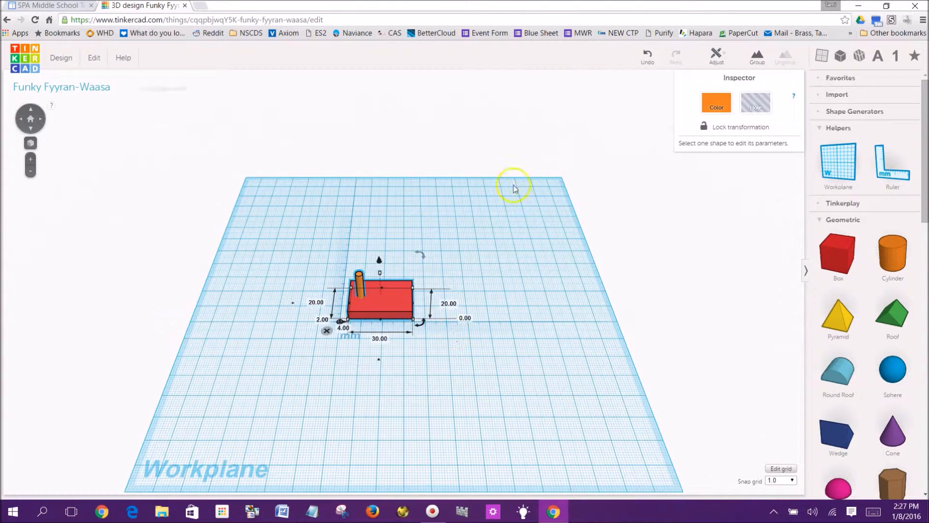
pyautogui.click(718, 56)
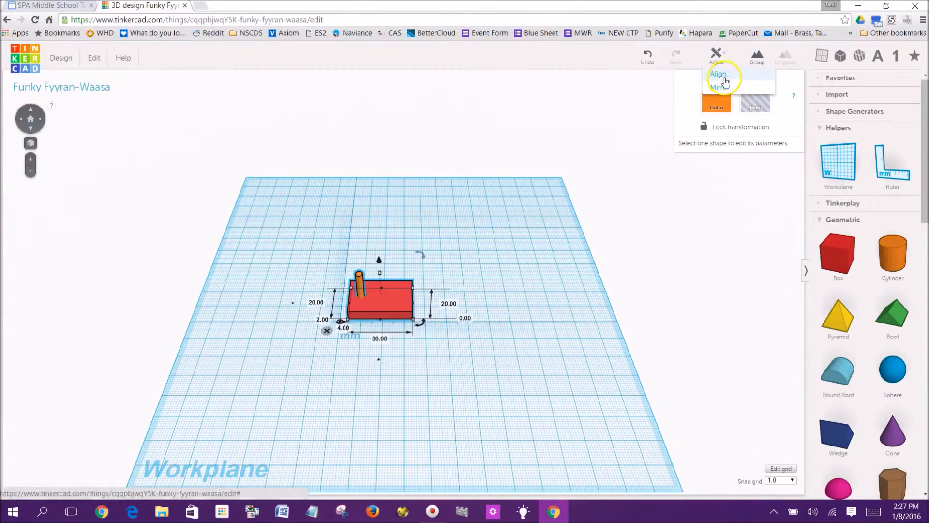
pyautogui.click(720, 74)
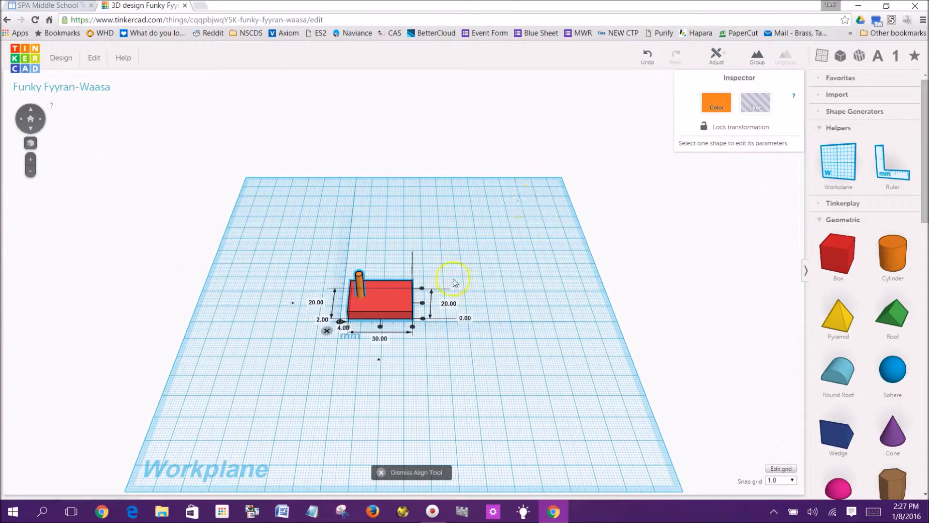
pyautogui.click(422, 304)
pyautogui.click(380, 326)
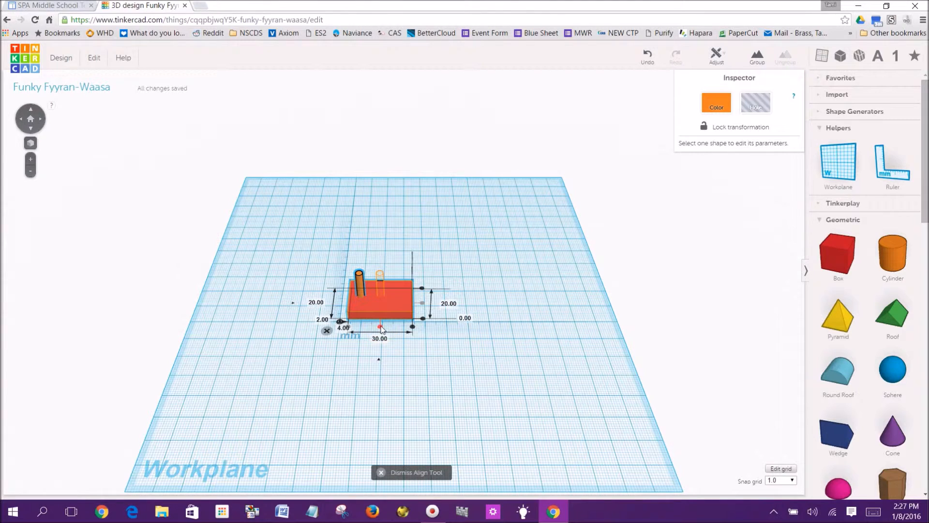
pyautogui.click(380, 326)
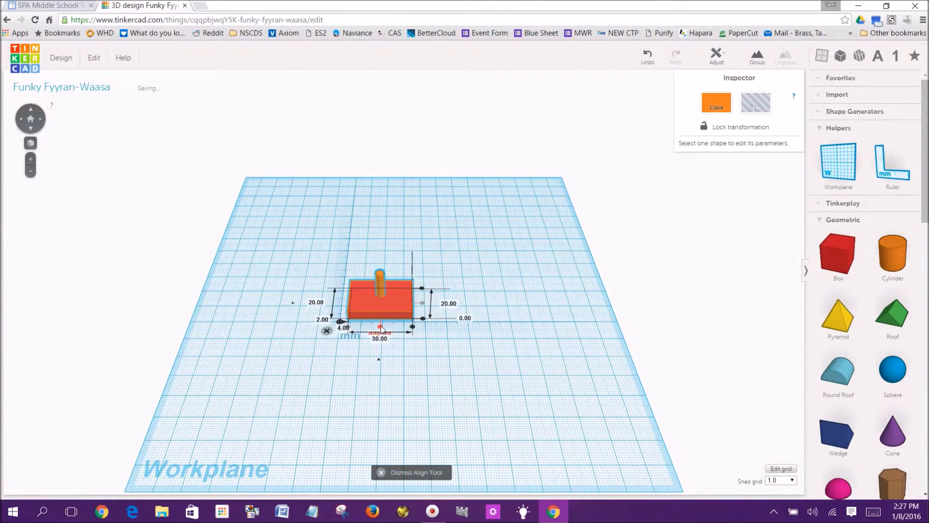
pyautogui.click(349, 328)
pyautogui.click(380, 328)
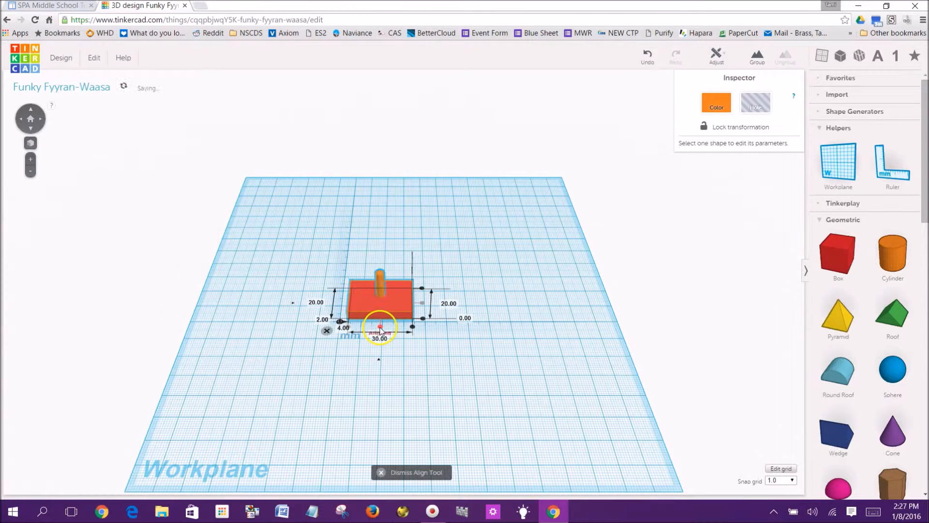
pyautogui.click(455, 318)
pyautogui.click(453, 250)
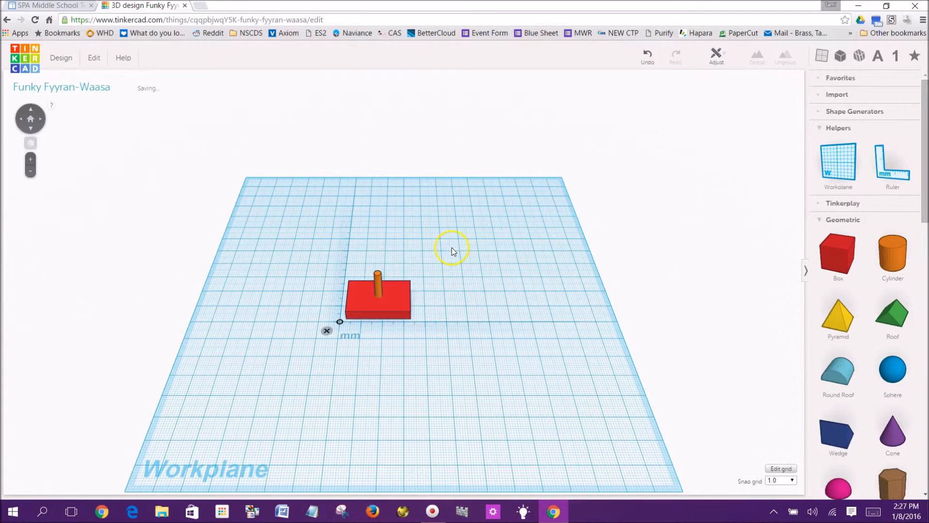
# Nudge the cylinder along the box toward its left end
pyautogui.click(378, 277)
pyautogui.press('Left')
pyautogui.press('Left')
pyautogui.press('Left')
pyautogui.press('Left')
pyautogui.press('Left')
pyautogui.press('Left')
pyautogui.press('Left')
pyautogui.press('Left')
pyautogui.press('Left')
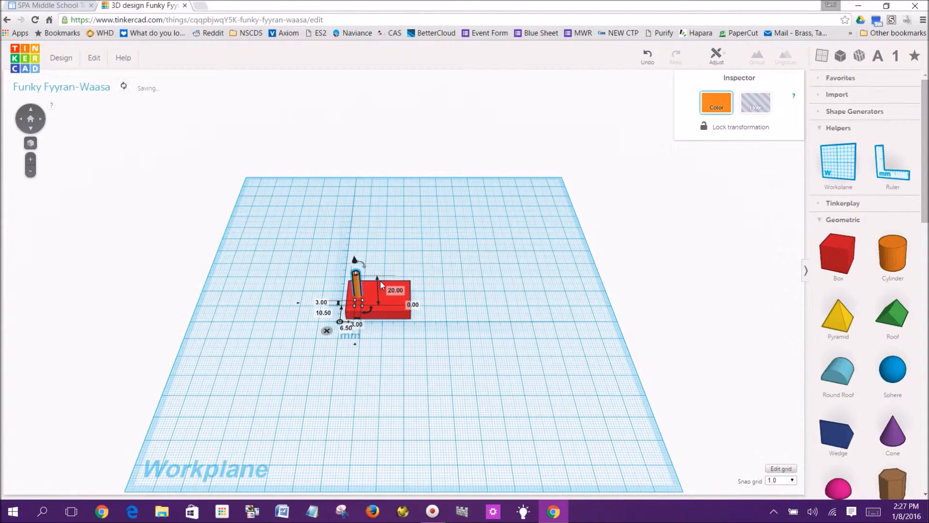
pyautogui.click(381, 261)
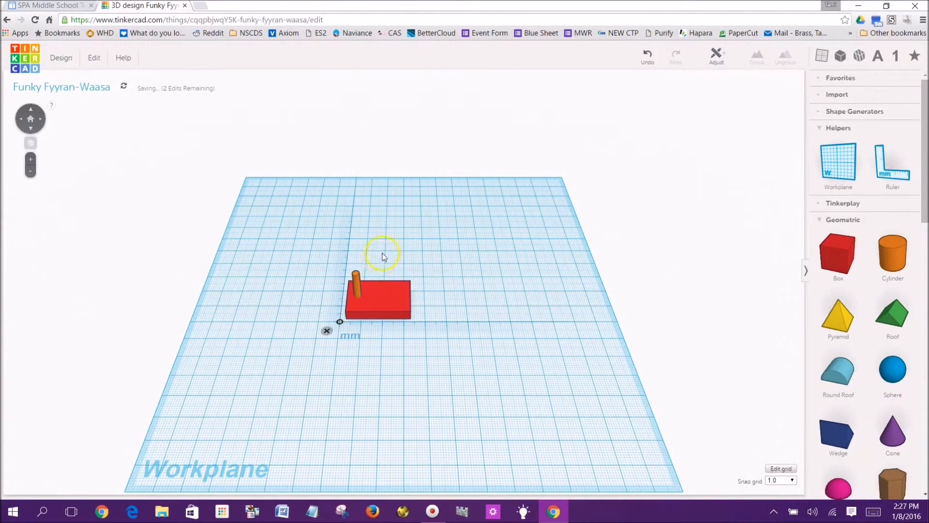
# Turn the cylinder into a hole
pyautogui.click(356, 280)
pyautogui.click(759, 103)
pyautogui.click(421, 240)
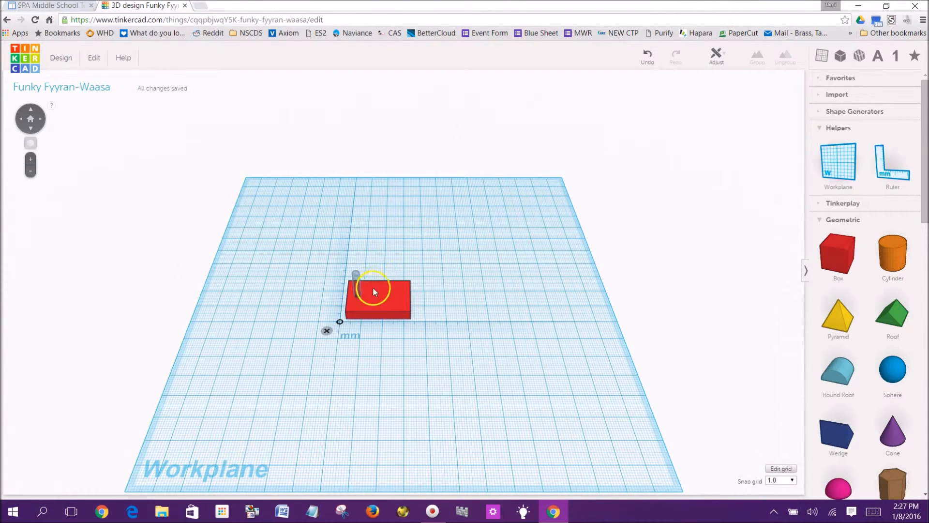
# Select the box and the hole cylinder together and group them
pyautogui.moveTo(316, 249); pyautogui.dragTo(449, 343)
pyautogui.click(757, 63)
pyautogui.click(469, 244)
# Inspect the grouped box and hole by zooming and rotating to the top view and back
pyautogui.click(31, 172)
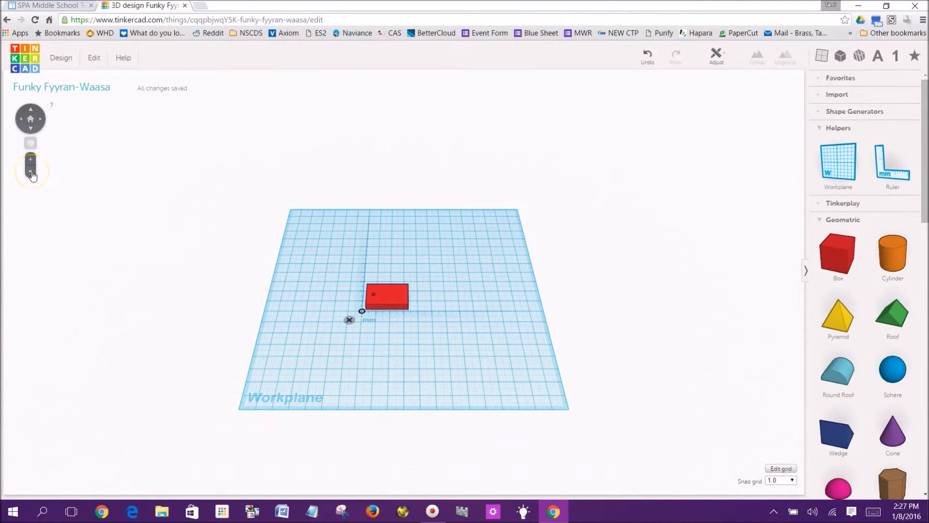
pyautogui.click(31, 128)
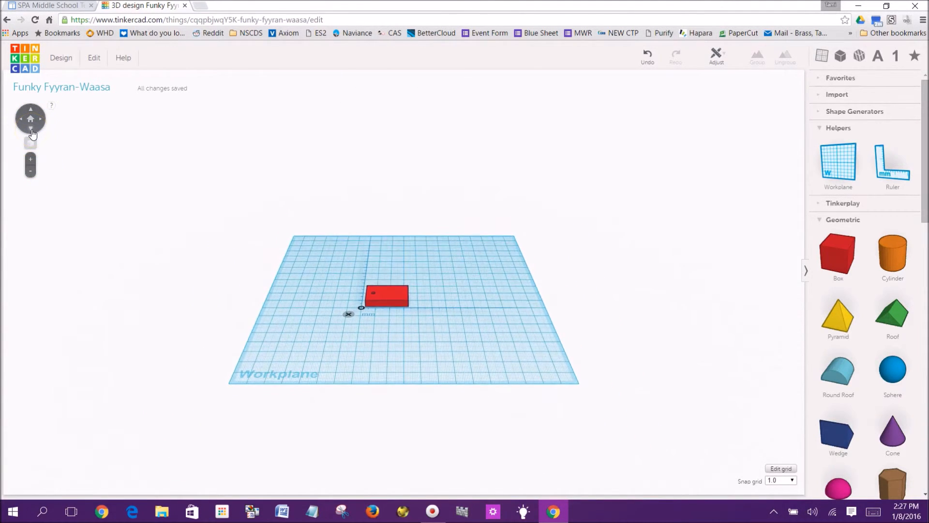
pyautogui.click(31, 130)
pyautogui.click(32, 130)
pyautogui.click(32, 130)
pyautogui.click(31, 129)
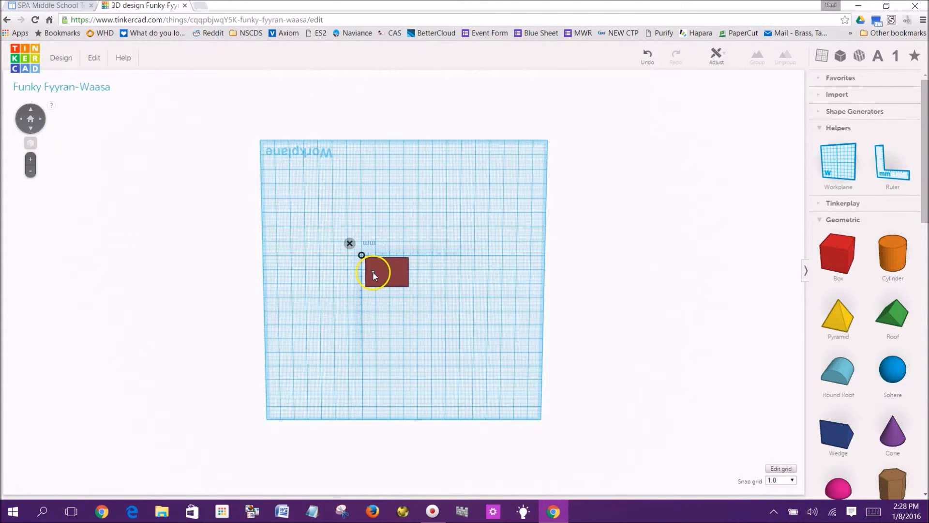
pyautogui.click(30, 160)
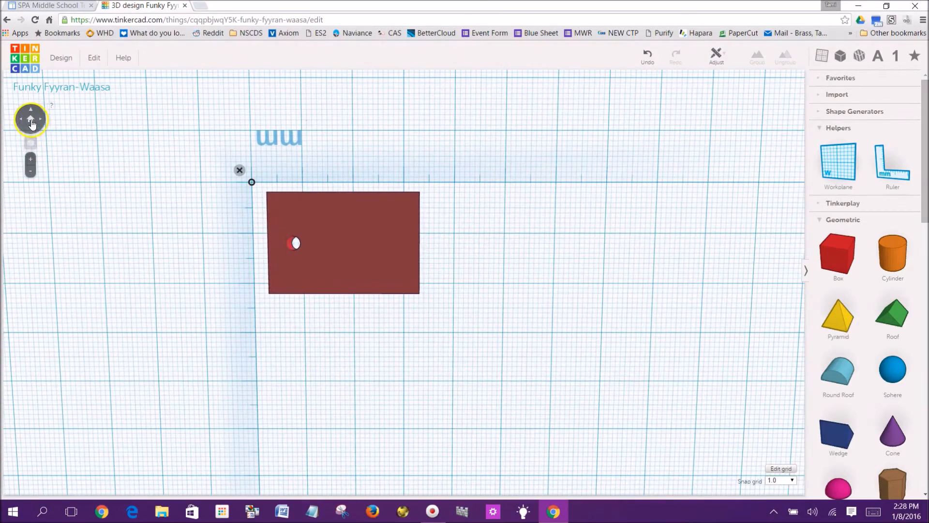
pyautogui.click(31, 122)
pyautogui.click(31, 112)
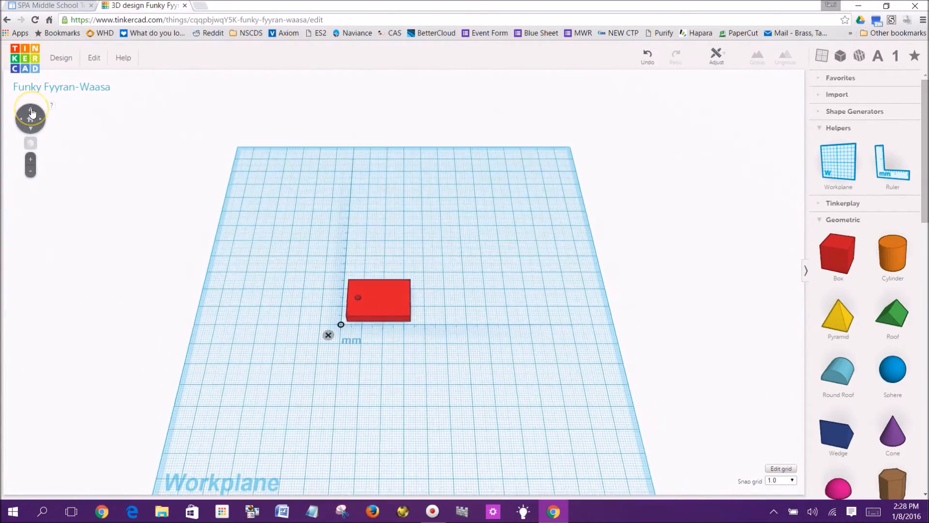
# Select the grouped box and ungroup it to separate the hole again
pyautogui.click(298, 276)
pyautogui.click(402, 304)
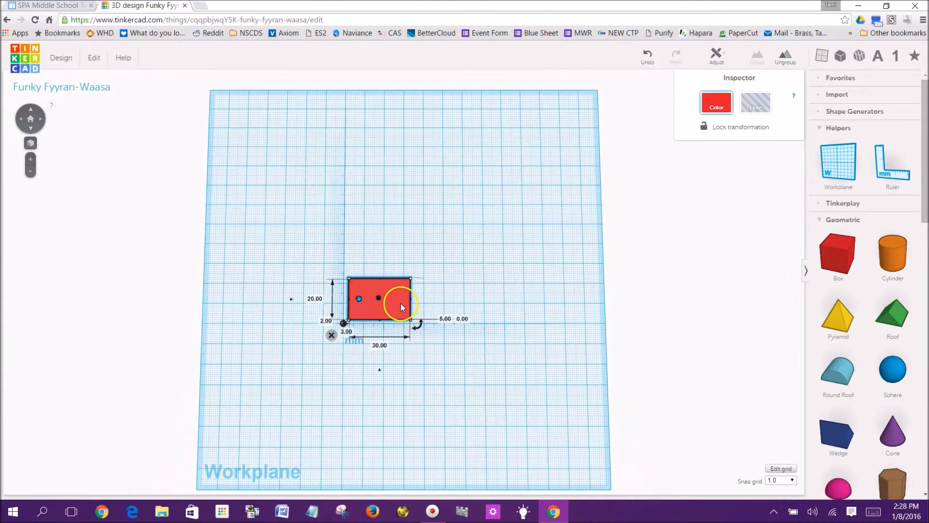
pyautogui.click(360, 299)
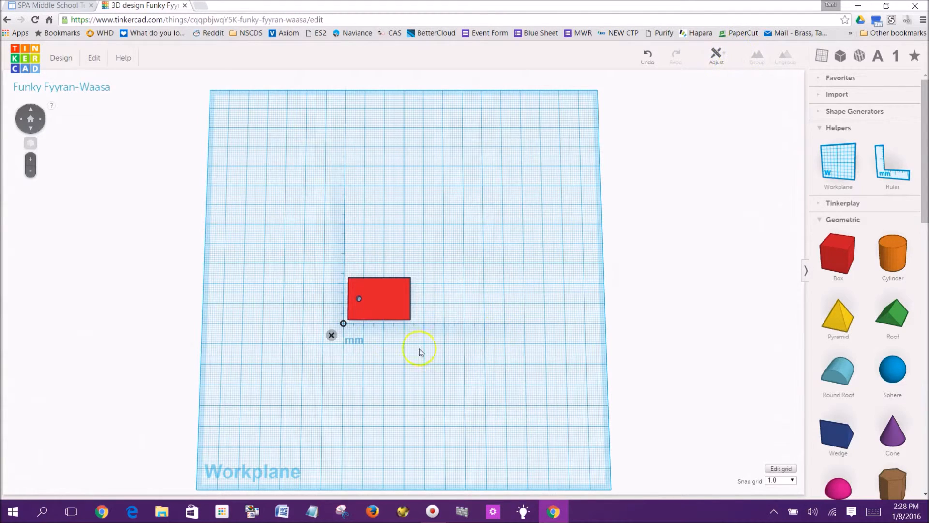
pyautogui.click(363, 304)
pyautogui.click(785, 58)
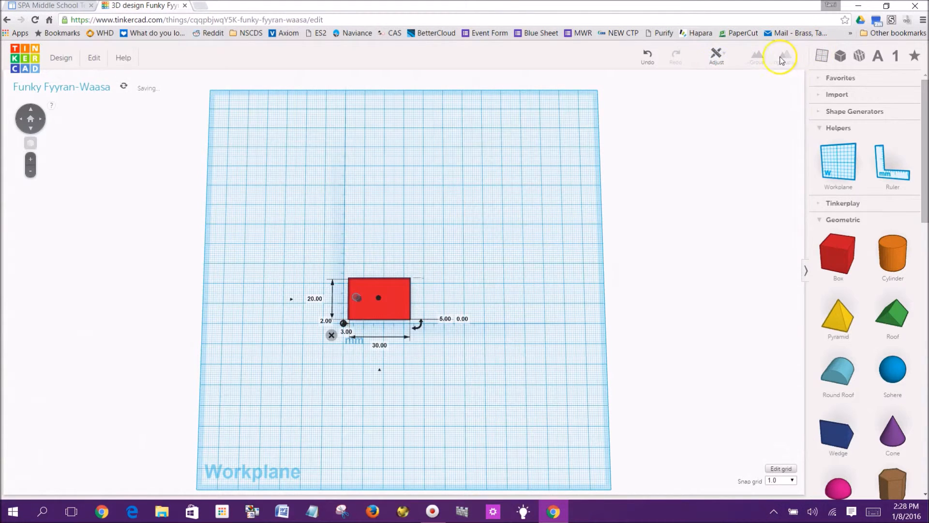
# Duplicate the hole and nudge the copy to the middle of the box's length
pyautogui.click(357, 299)
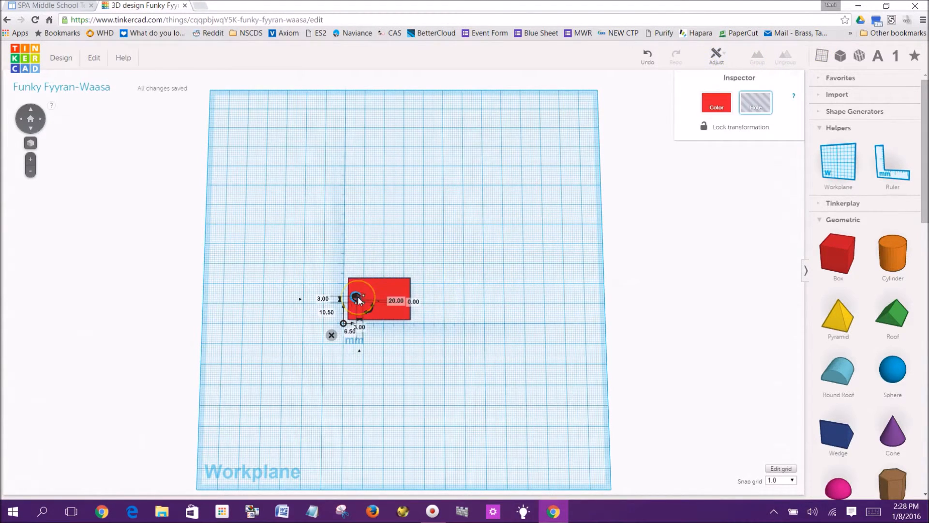
pyautogui.click(96, 58)
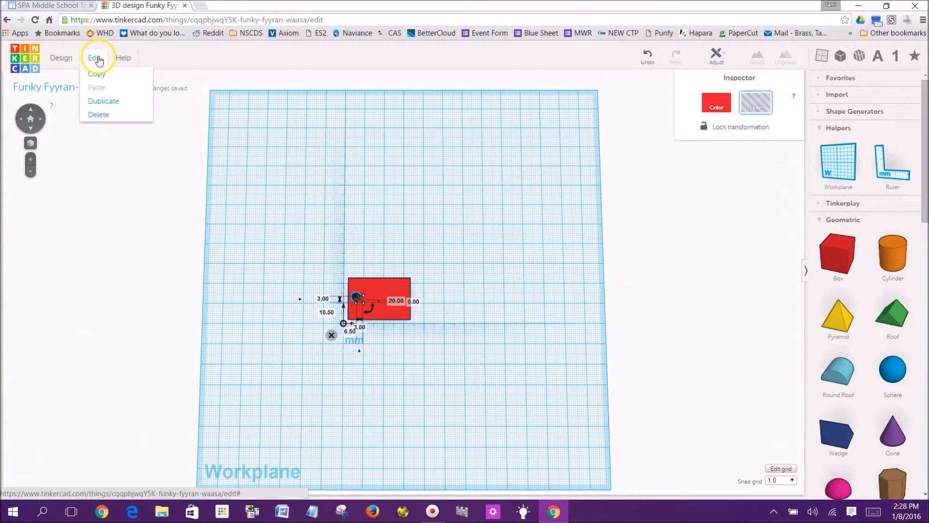
pyautogui.click(102, 101)
pyautogui.press('Right')
pyautogui.press('Right')
pyautogui.press('Right')
pyautogui.press('Right')
pyautogui.press('Right')
pyautogui.press('Right')
pyautogui.press('Right')
pyautogui.press('Right')
pyautogui.press('Right')
pyautogui.press('Right')
pyautogui.press('Right')
pyautogui.press('Right')
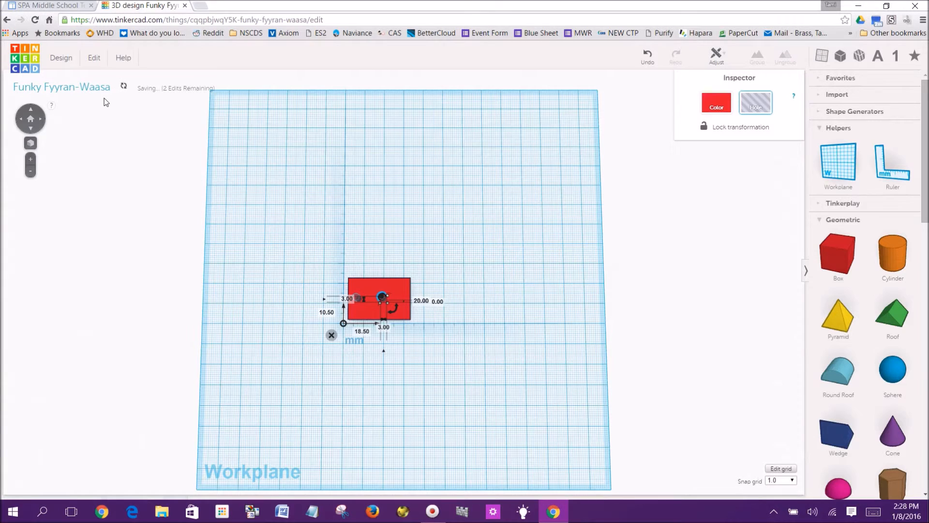
pyautogui.click(357, 182)
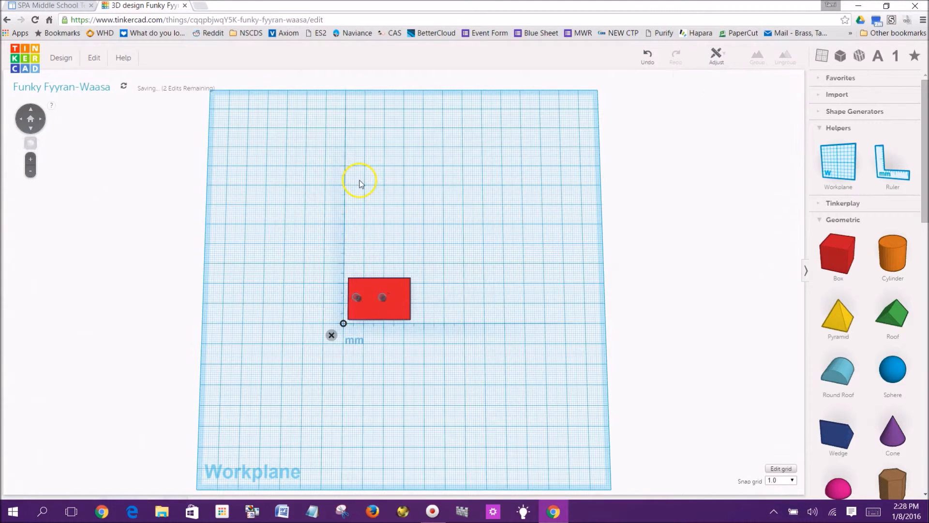
pyautogui.click(383, 298)
pyautogui.press('Left')
pyautogui.press('Left')
pyautogui.press('Left')
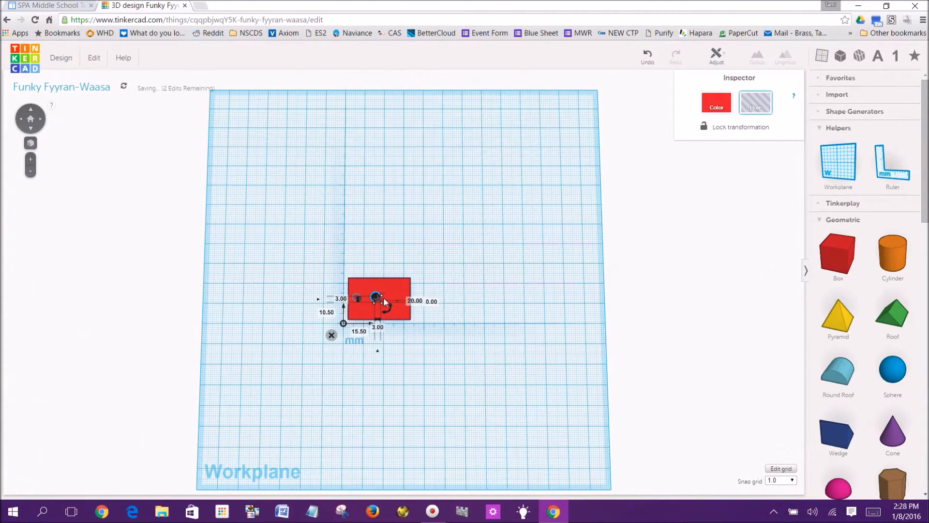
pyautogui.click(364, 253)
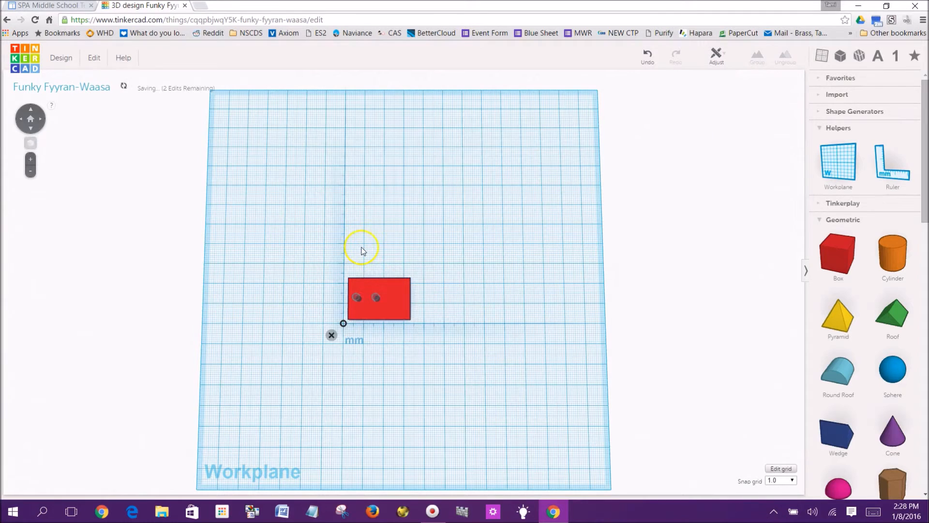
# Duplicate the middle hole and nudge the third copy toward the box's right end
pyautogui.click(377, 297)
pyautogui.click(93, 59)
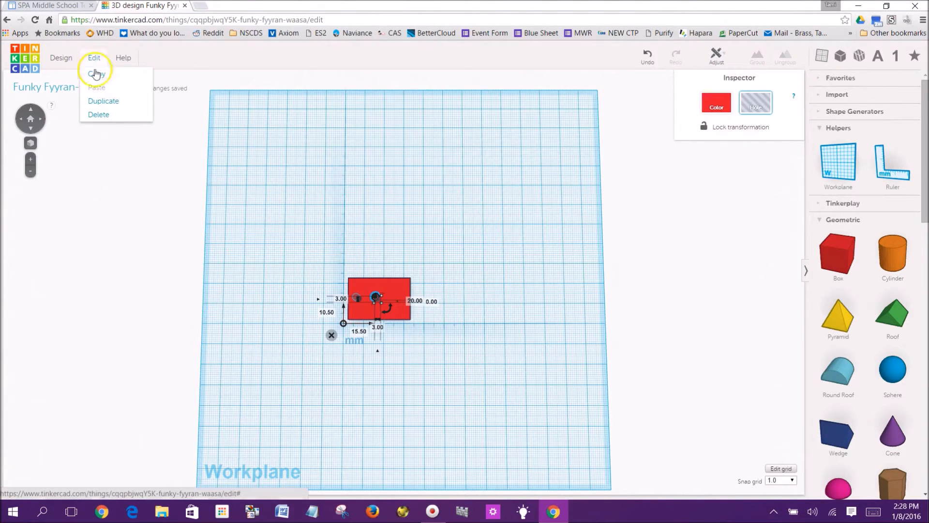
pyautogui.click(103, 101)
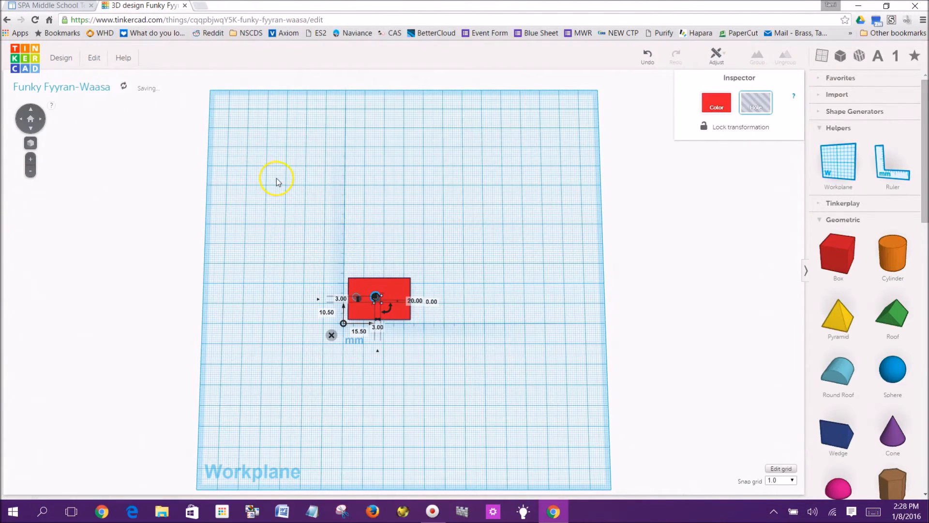
pyautogui.press('Right')
pyautogui.press('Right')
pyautogui.press('Right')
pyautogui.press('Right')
pyautogui.press('Right')
pyautogui.press('Right')
pyautogui.press('Right')
pyautogui.press('Right')
pyautogui.press('Right')
pyautogui.press('Right')
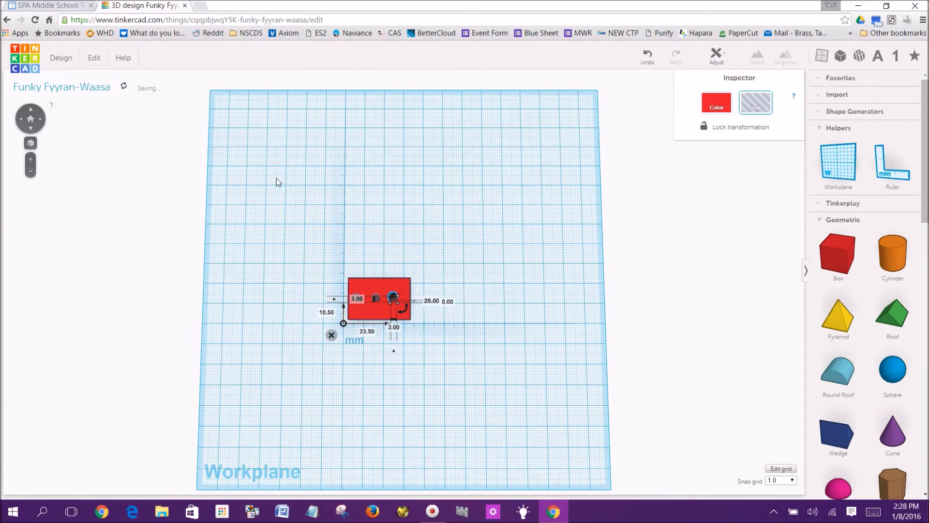
pyautogui.click(406, 214)
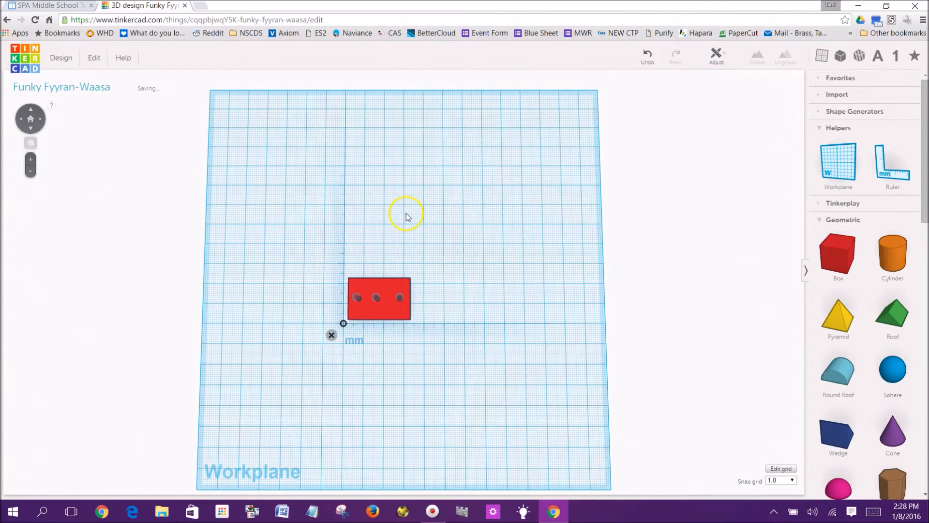
pyautogui.click(400, 301)
pyautogui.press('Left')
pyautogui.click(321, 232)
# Select the box and all three holes and group them
pyautogui.moveTo(405, 330); pyautogui.dragTo(460, 353)
pyautogui.click(758, 56)
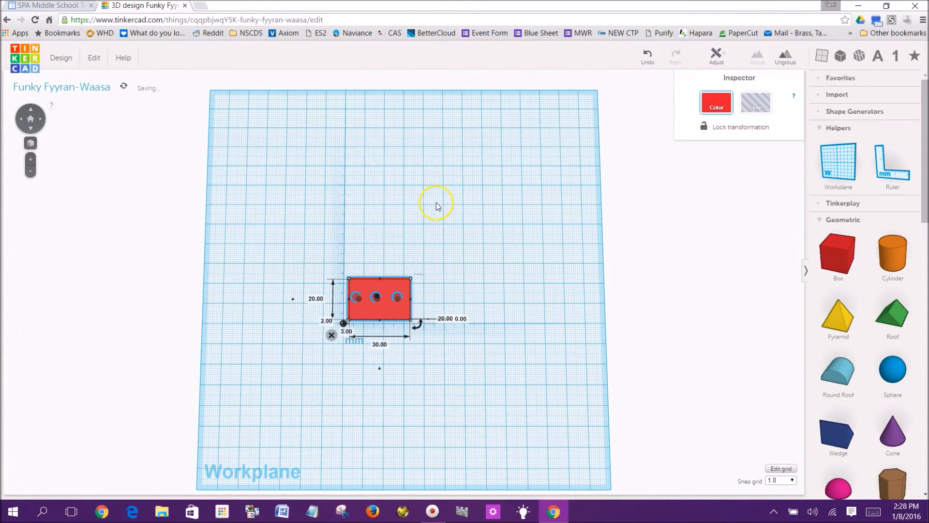